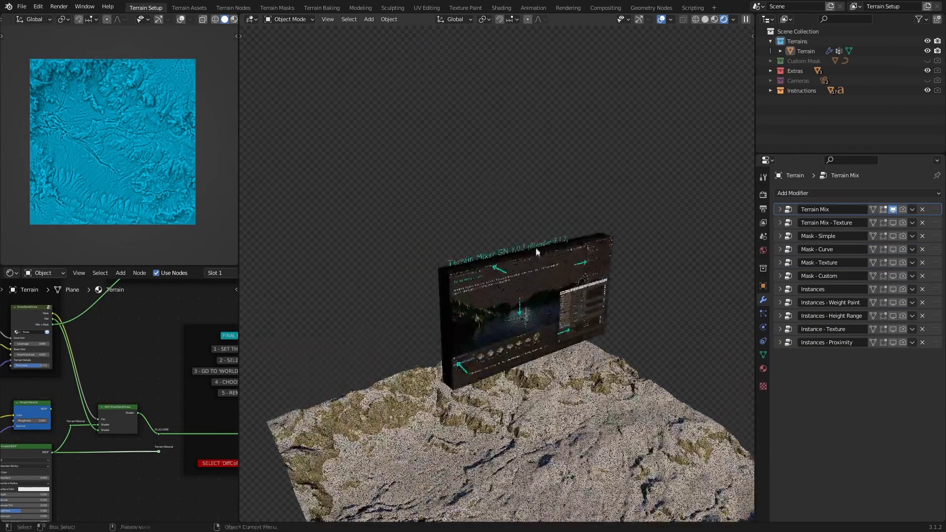
pyautogui.scroll(5, 536, 252)
pyautogui.moveTo(536, 253); pyautogui.dragTo(527, 210, button='middle')
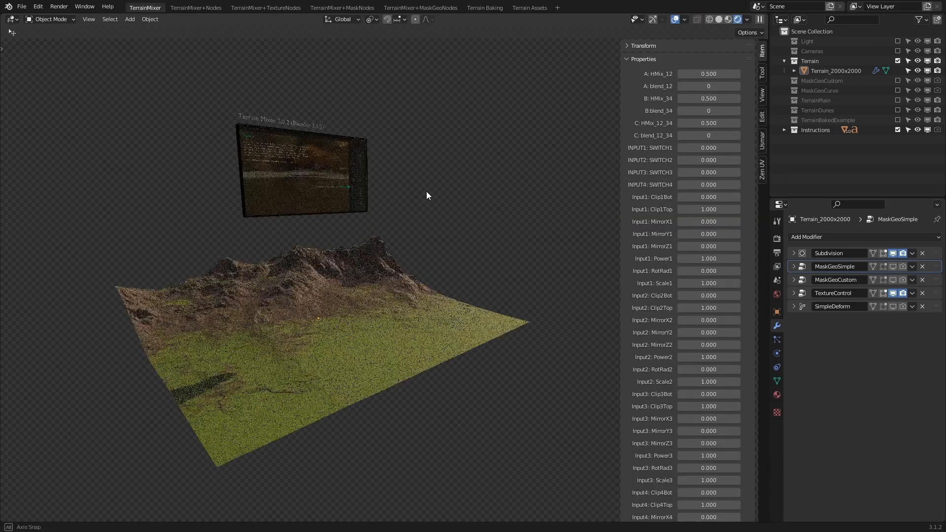
# Step: Search the add-ons in the preferences for "Terra"
pyautogui.click(38, 7)
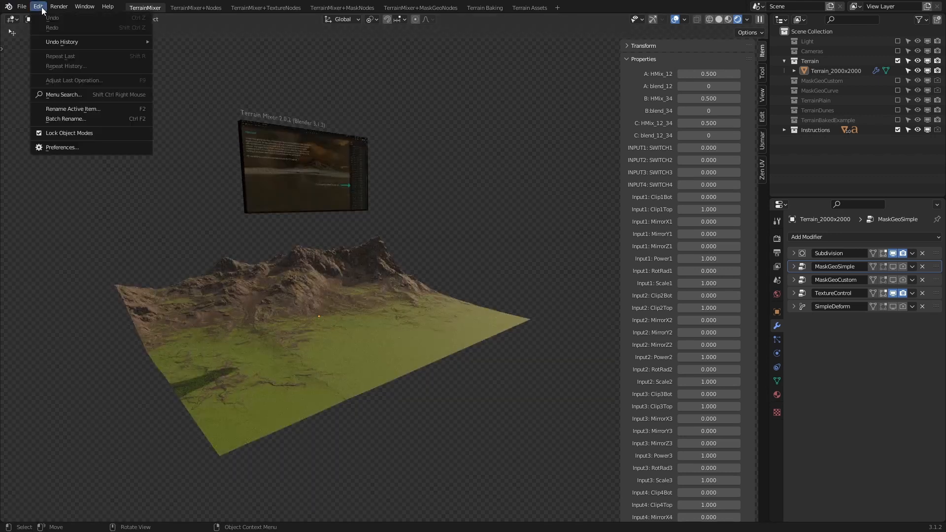
pyautogui.click(53, 147)
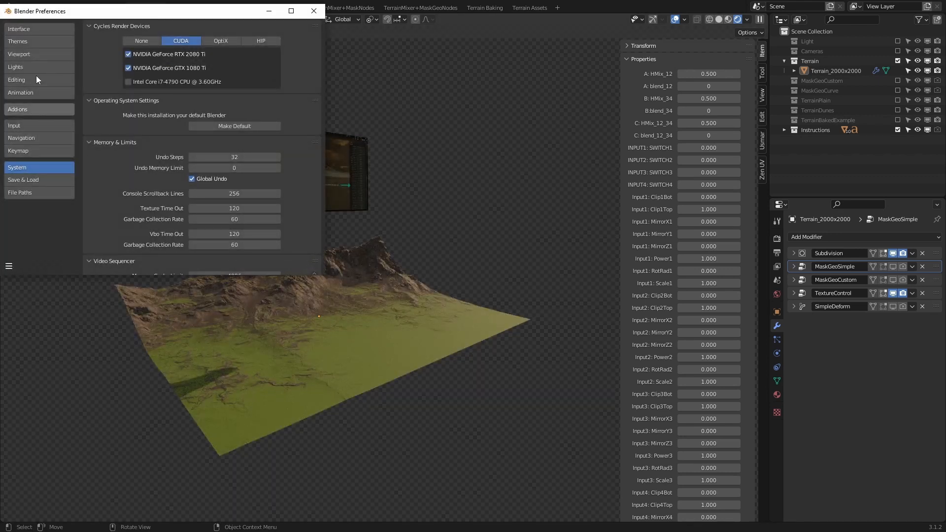
pyautogui.click(54, 108)
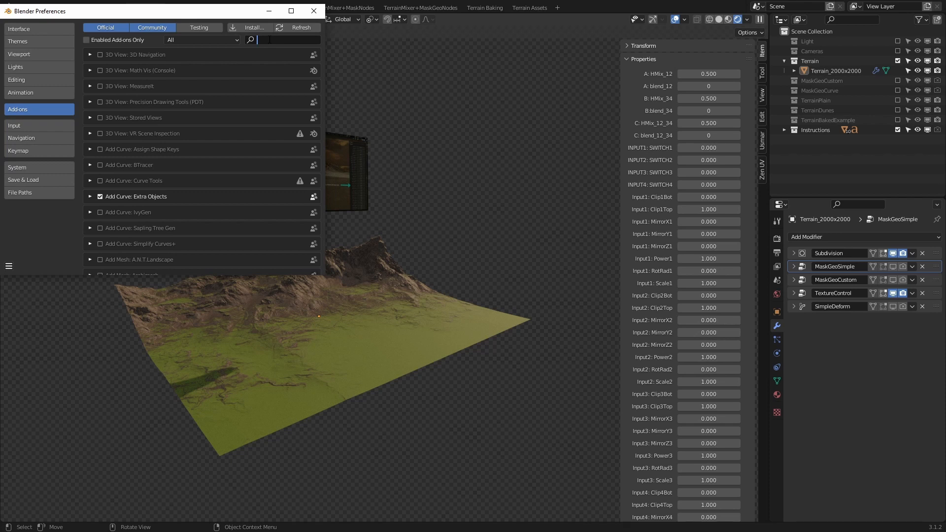
pyautogui.write('Terra')
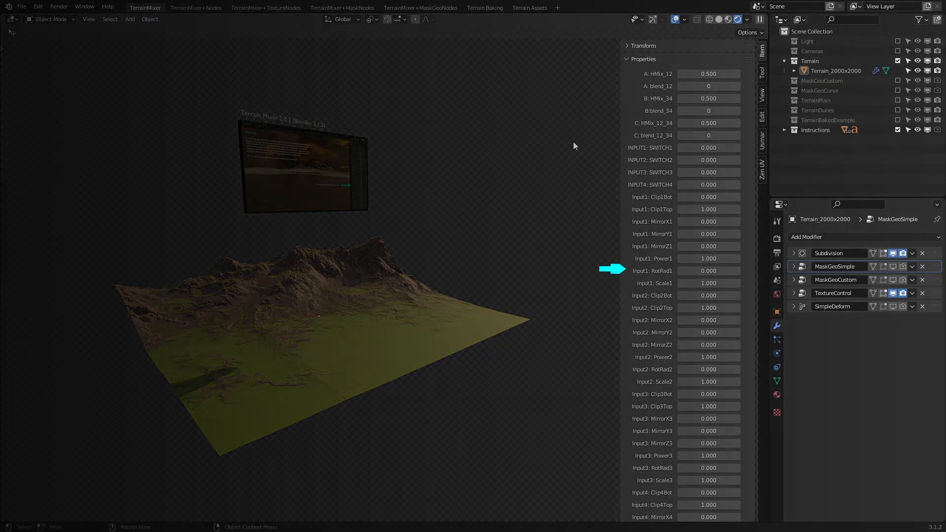
# Step: Look through the terrain object's custom properties, and browse the Terrain Mixer manual's section on nodes and node groups in Adobe Acrobat Reader
pyautogui.scroll(-10, 660, 91)
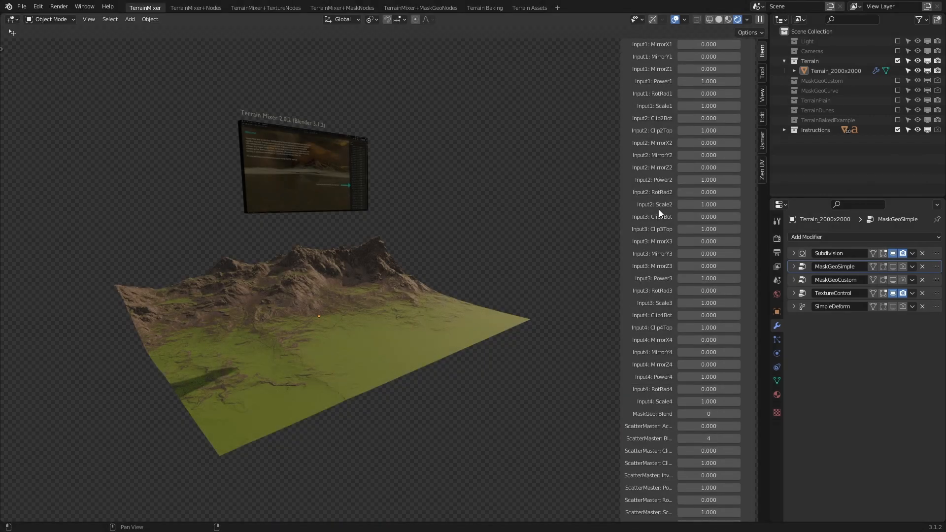
pyautogui.scroll(10, 682, 360)
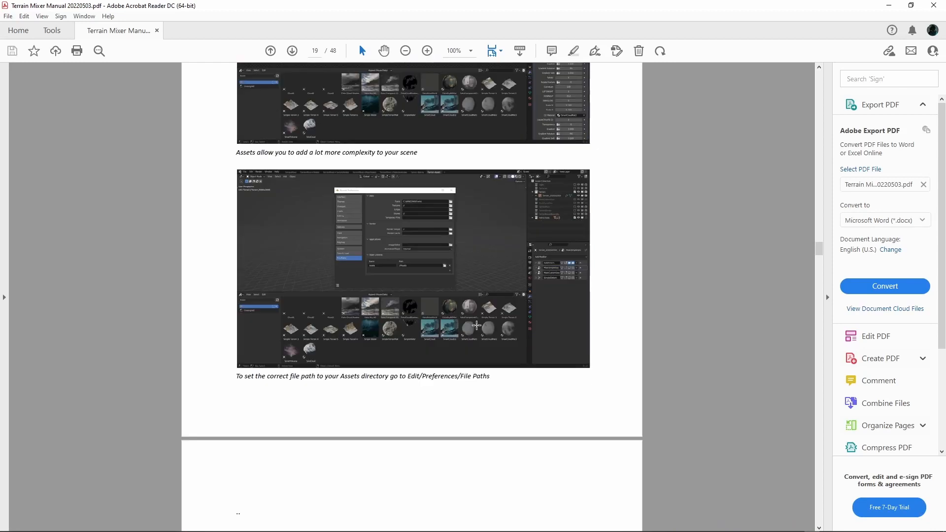
pyautogui.scroll(-15, 482, 329)
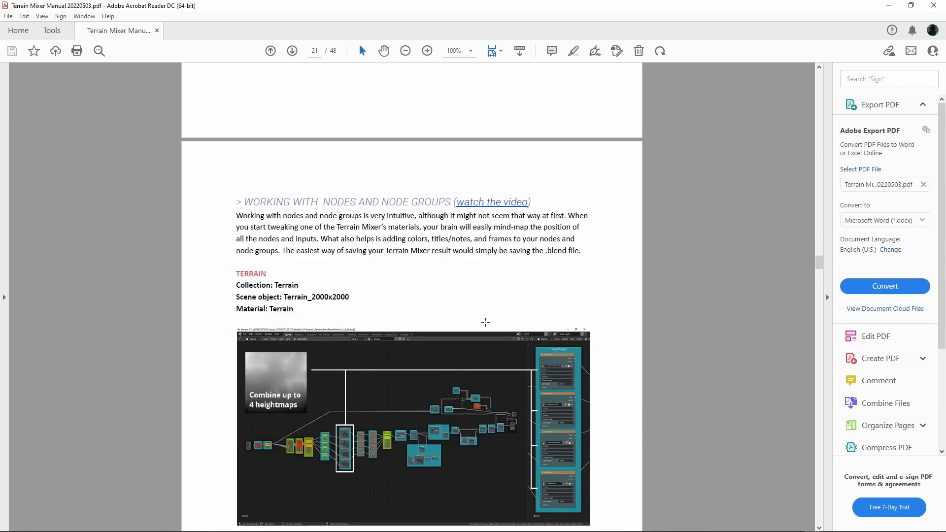
pyautogui.scroll(-10, 485, 322)
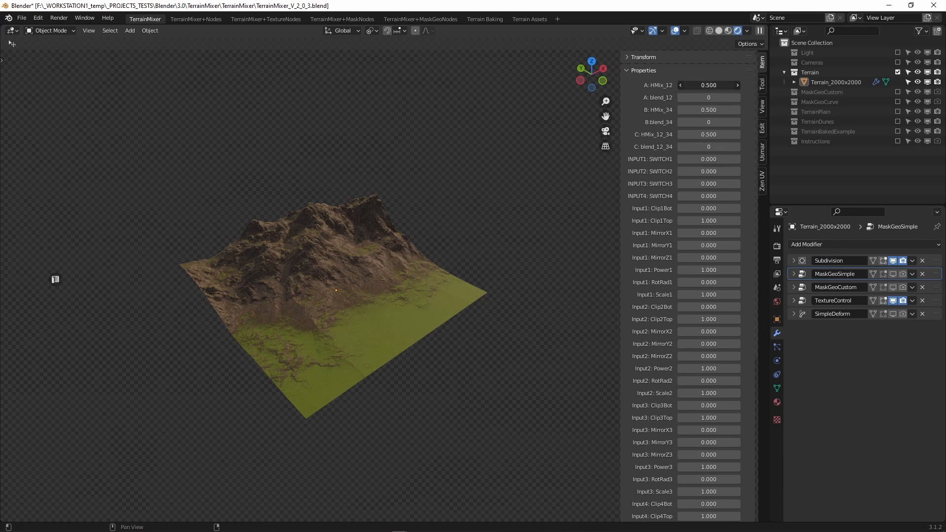
# Step: Lower the terrain's C: HMix_12_34 and A: HMix_12 values and raise INPUT1: SWITCH1 to reshape the terrain
pyautogui.moveTo(709, 135); pyautogui.dragTo(680, 135)
pyautogui.moveTo(708, 86); pyautogui.dragTo(680, 85)
pyautogui.moveTo(709, 160); pyautogui.dragTo(731, 160)
pyautogui.moveTo(524, 300)
pyautogui.mouseDown(button='middle')
pyautogui.moveTo(531, 265)
pyautogui.moveTo(527, 296)
pyautogui.mouseUp(button='middle')
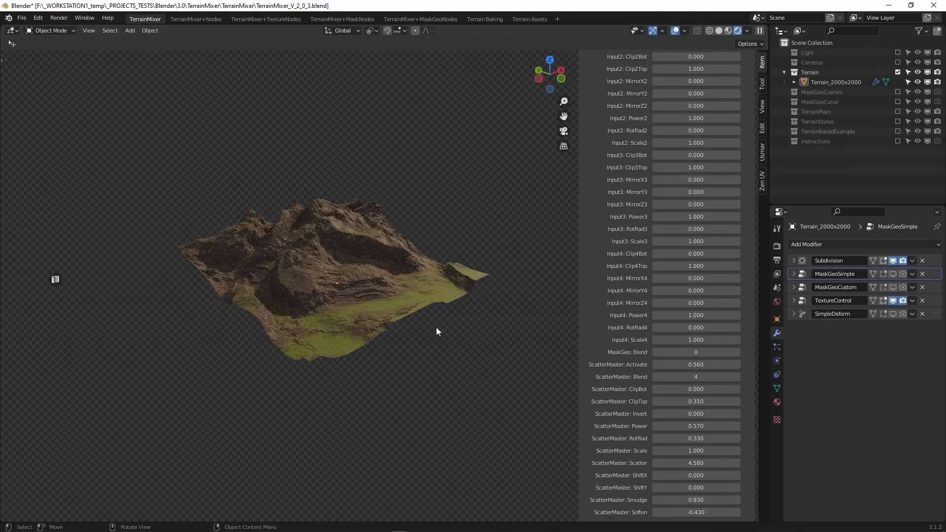
pyautogui.moveTo(436, 327); pyautogui.dragTo(445, 371, button='middle')
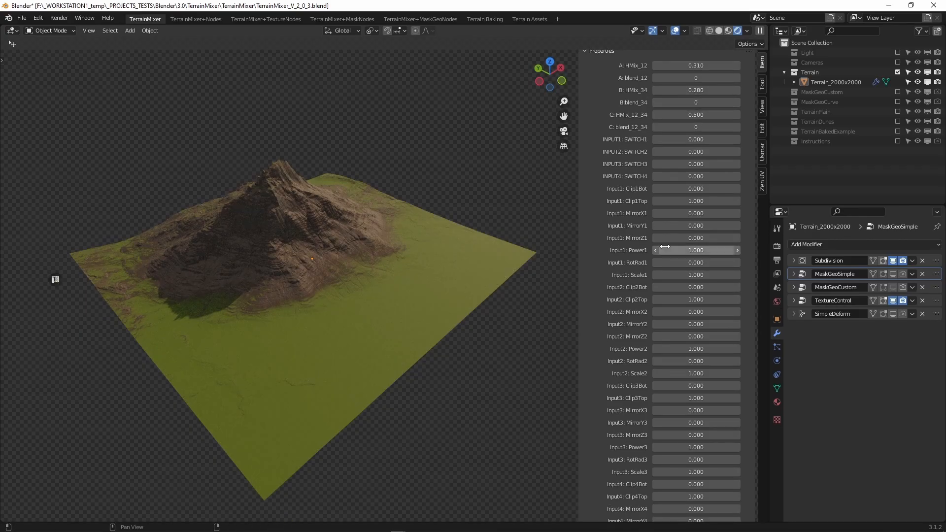
# Step: Set the terrain's C: HMix_12_34 to 0.560, and Input1's Clip1Top to 0.510, Power1 to 0.550 and RotRad1 to 2.480
pyautogui.moveTo(666, 263); pyautogui.dragTo(709, 263)
pyautogui.moveTo(690, 115); pyautogui.dragTo(695, 115)
pyautogui.moveTo(690, 263); pyautogui.dragTo(671, 252)
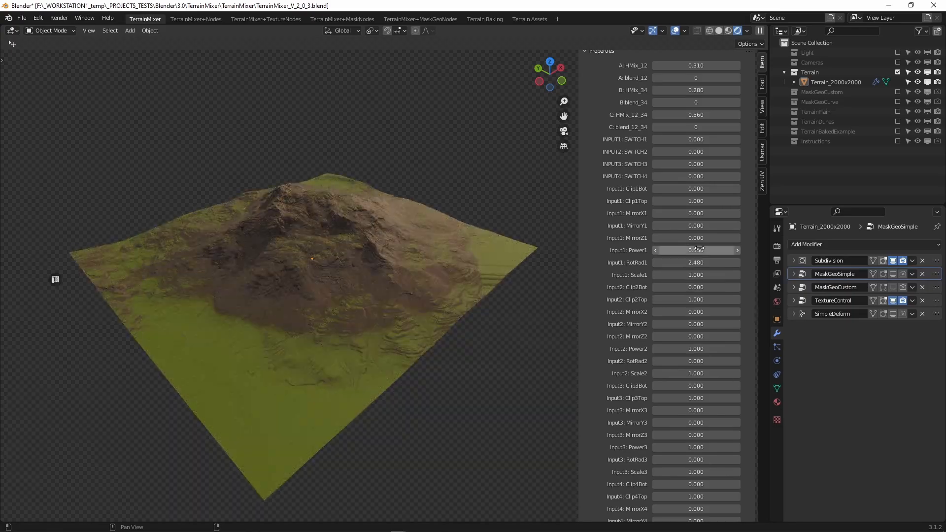
pyautogui.moveTo(671, 252); pyautogui.dragTo(660, 252)
pyautogui.moveTo(459, 396)
pyautogui.mouseDown(button='middle')
pyautogui.moveTo(465, 388)
pyautogui.moveTo(473, 402)
pyautogui.mouseUp(button='middle')
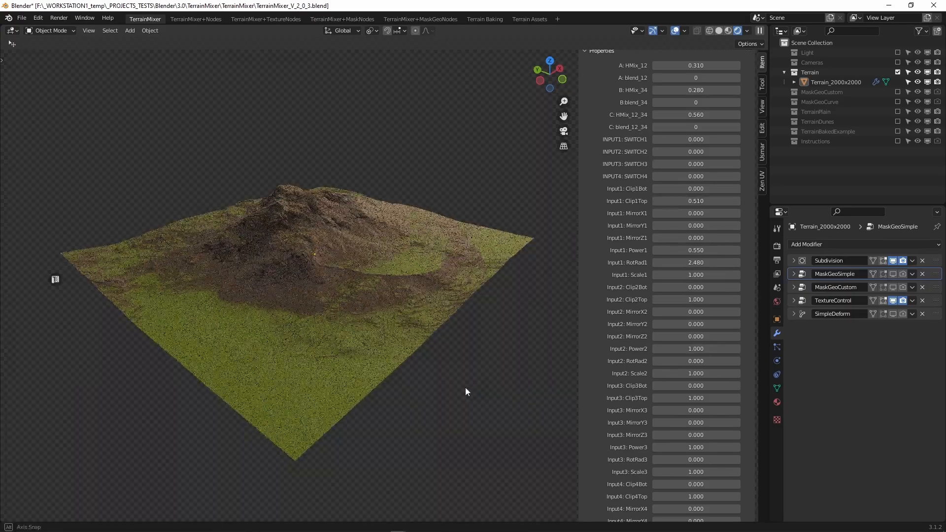
# Step: Rotate the third heightmap input by setting Input3: RotRad3 to 6.050
pyautogui.scroll(-4, 657, 404)
pyautogui.moveTo(674, 381); pyautogui.dragTo(739, 381)
pyautogui.moveTo(493, 392); pyautogui.dragTo(475, 397, button='middle')
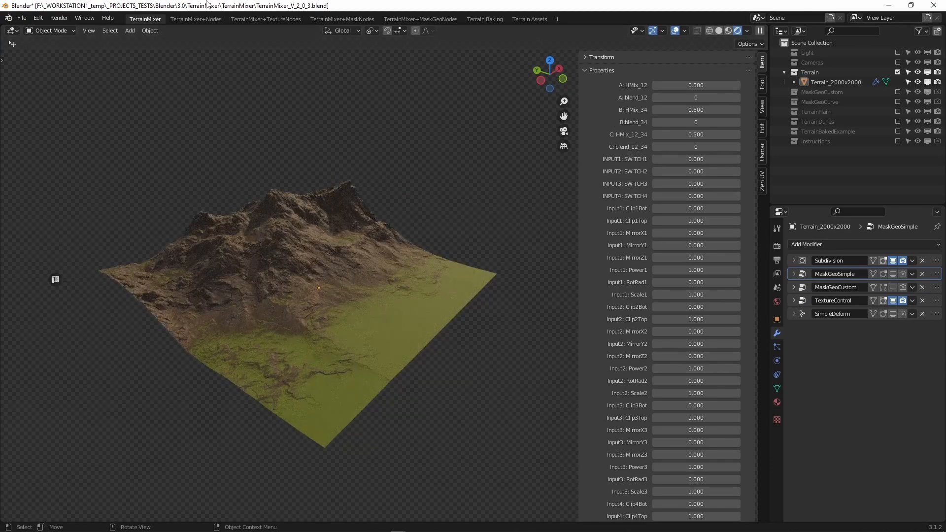
# Step: Switch to the TerrainMixer+Nodes workspace and examine the contents of the SWITCH3 node group among the heightmaps
pyautogui.click(176, 22)
pyautogui.scroll(10, 384, 340)
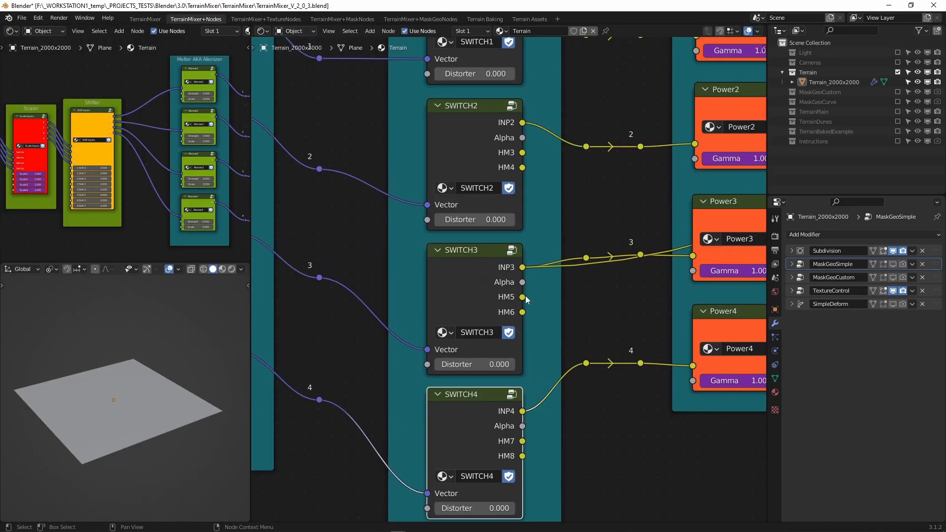
pyautogui.click(451, 291)
pyautogui.press('Tab')
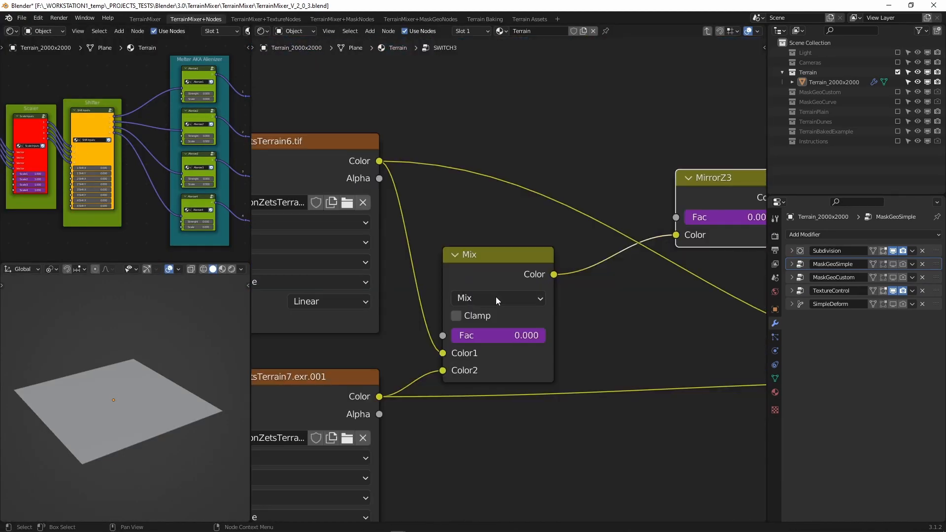
pyautogui.scroll(-3, 494, 295)
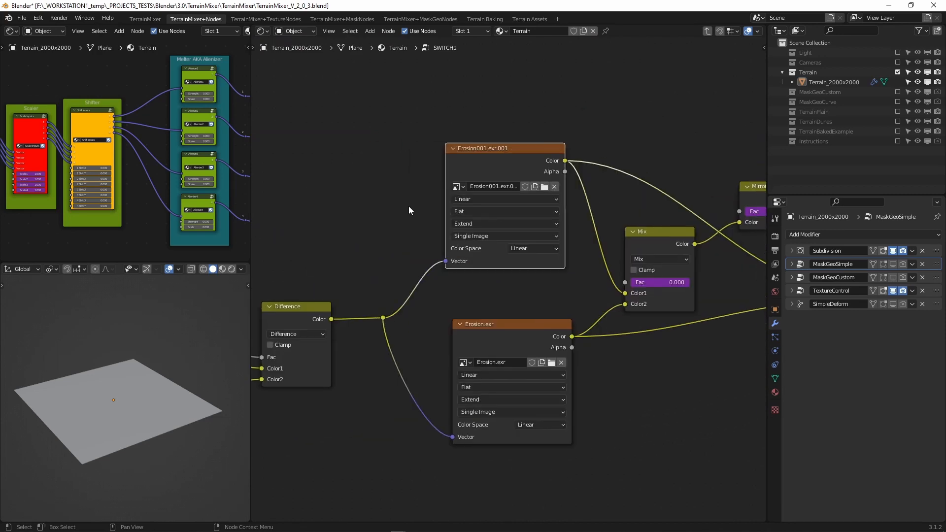
# Step: Replace the upper image texture in the SWITCH1 node group with ErosionZetsTerrain6.tif and return to the main node tree
pyautogui.scroll(4, 502, 167)
pyautogui.click(571, 217)
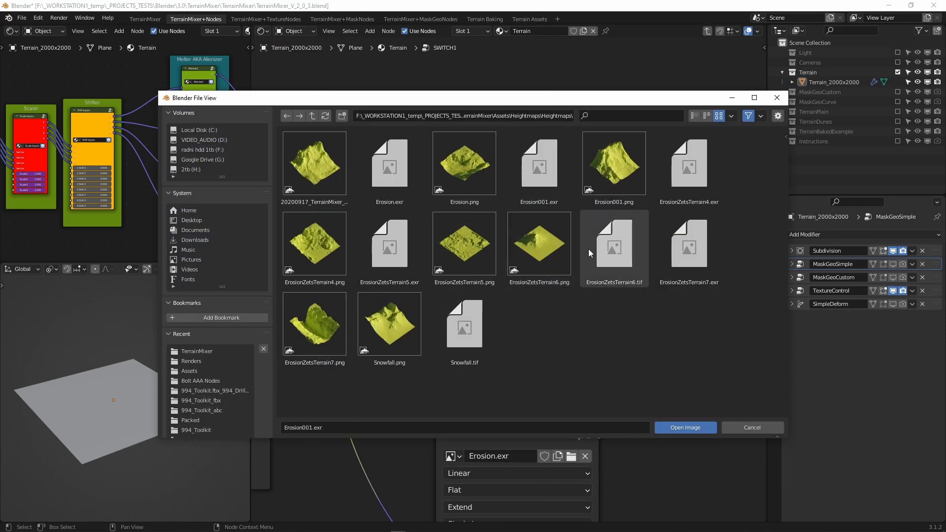
pyautogui.click(595, 254)
pyautogui.click(685, 427)
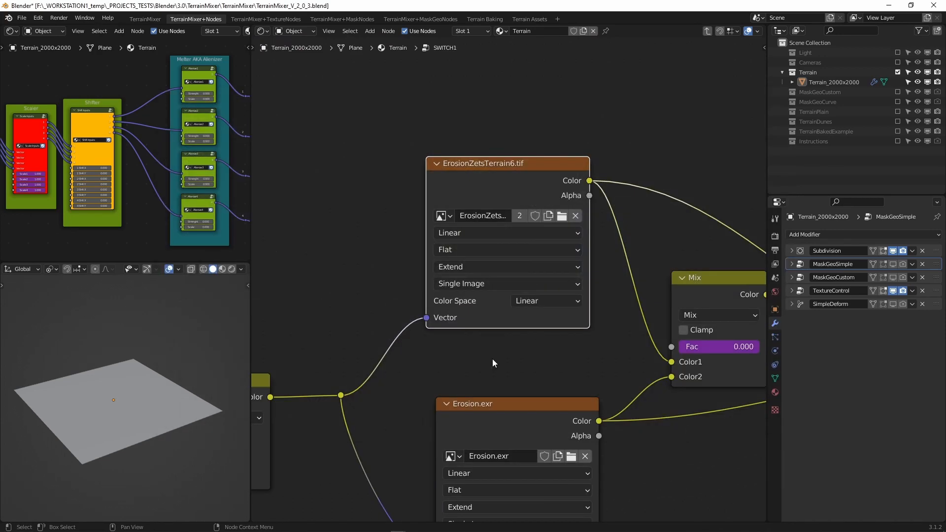
pyautogui.scroll(-3, 490, 306)
pyautogui.press('Tab')
# Step: On the Shift Inputs node, set 3 Shift Y to -0.300 and adjust 1 Shift Y
pyautogui.scroll(5, 485, 365)
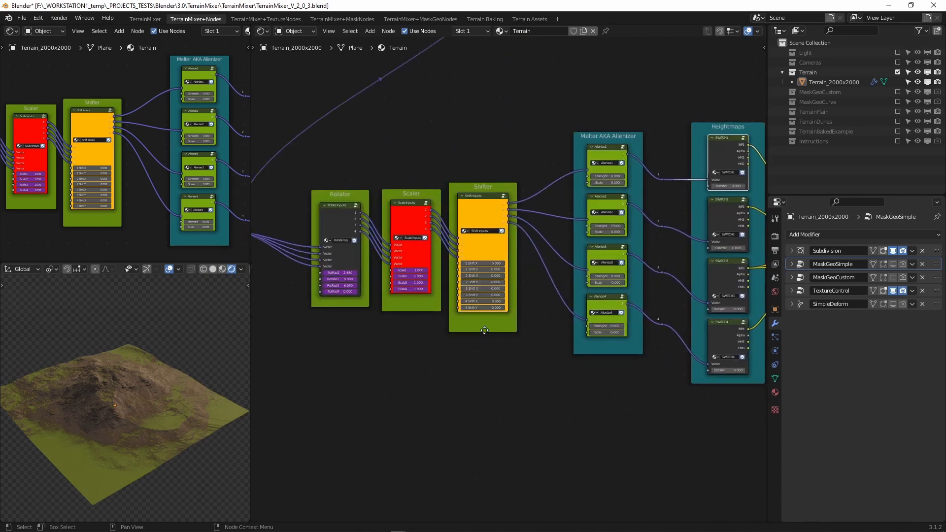
pyautogui.scroll(6, 483, 361)
pyautogui.moveTo(462, 352); pyautogui.dragTo(560, 321, button='middle')
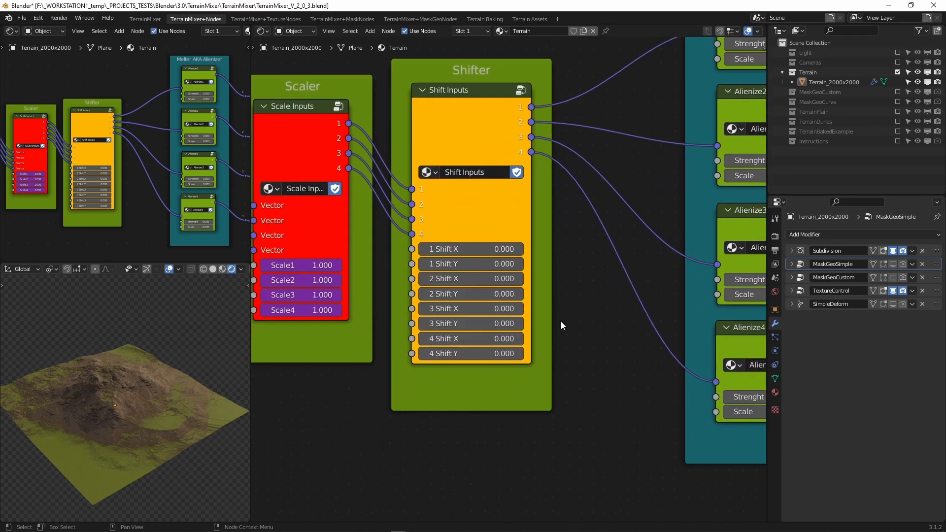
pyautogui.moveTo(482, 400); pyautogui.dragTo(527, 391, button='middle')
pyautogui.moveTo(519, 316); pyautogui.dragTo(511, 316)
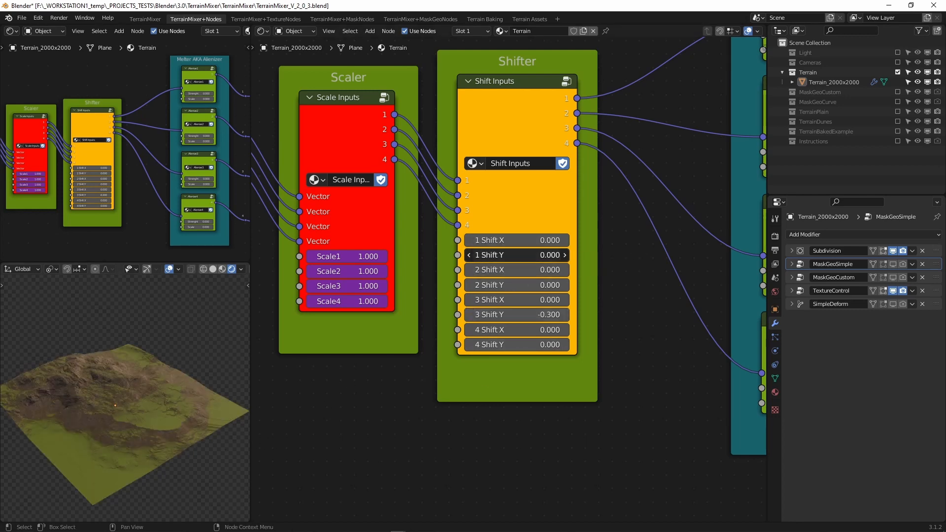
pyautogui.moveTo(509, 255)
pyautogui.mouseDown()
pyautogui.moveTo(495, 255)
pyautogui.moveTo(509, 253)
pyautogui.mouseUp()
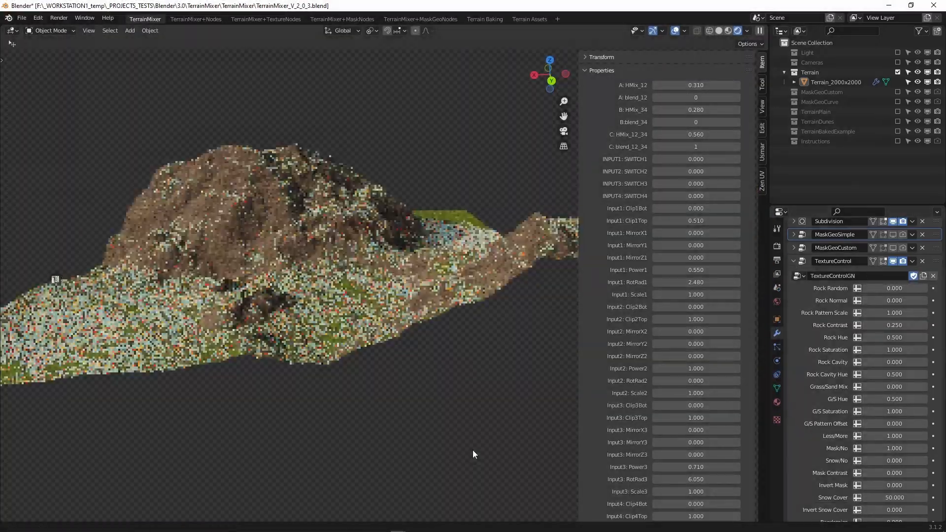
pyautogui.moveTo(472, 451); pyautogui.dragTo(123, 49, button='middle')
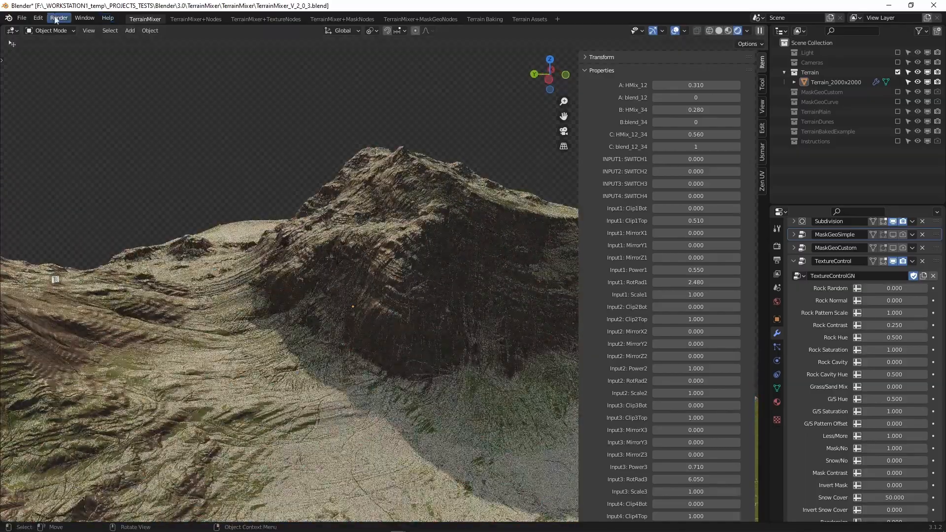
pyautogui.click(195, 18)
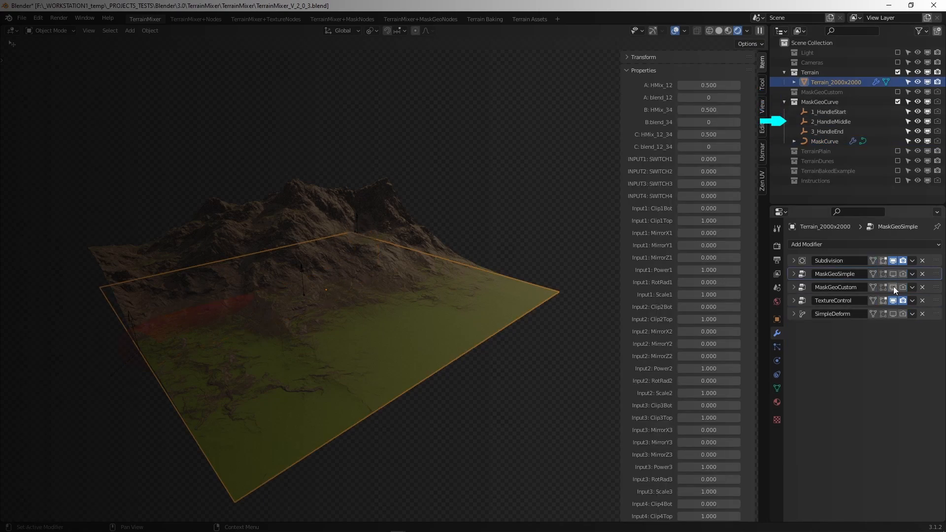
# Step: Enable MaskGeoCustom for viewport and render with MaskCurve as Custom Shape 1, and raise the mask curve's Middle X10 height
pyautogui.click(894, 287)
pyautogui.click(793, 288)
pyautogui.click(903, 288)
pyautogui.click(889, 316)
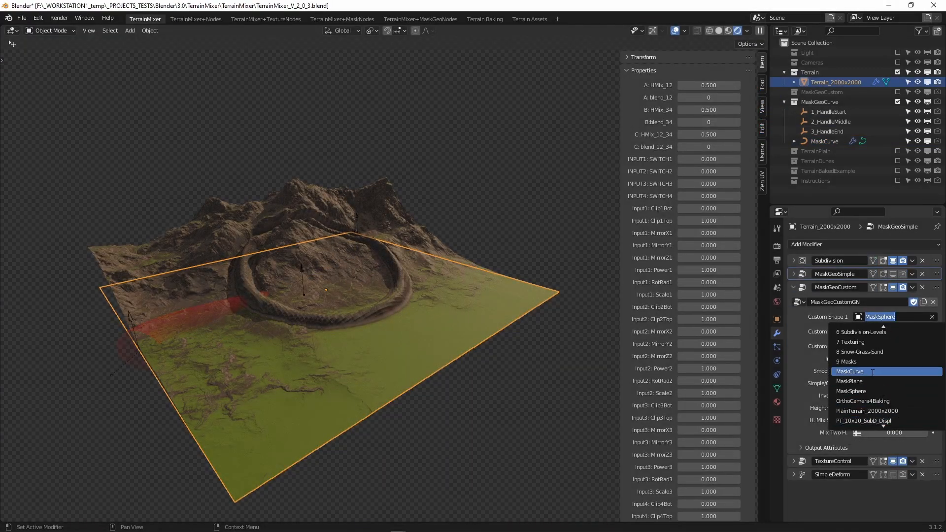
pyautogui.click(872, 372)
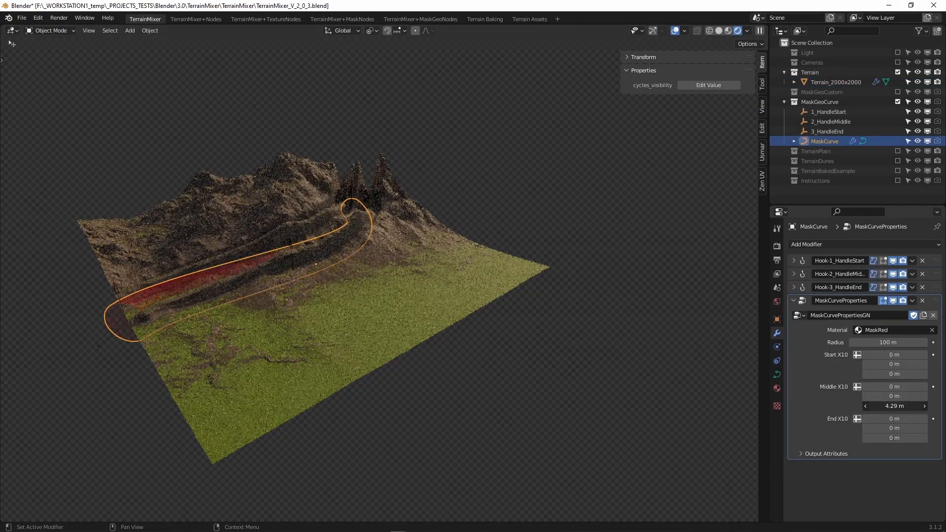
pyautogui.moveTo(894, 406); pyautogui.dragTo(862, 495)
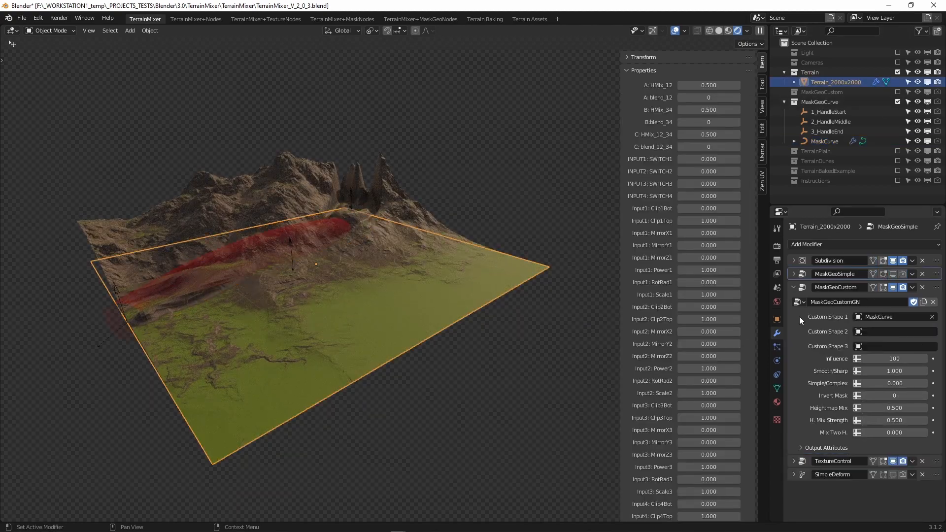
# Step: Set Custom Shape 1 to MaskPlane, exclude the MaskGeoCurve collection, include MaskGeoCustom and select the MaskPlane object
pyautogui.click(889, 316)
pyautogui.click(847, 383)
pyautogui.click(898, 101)
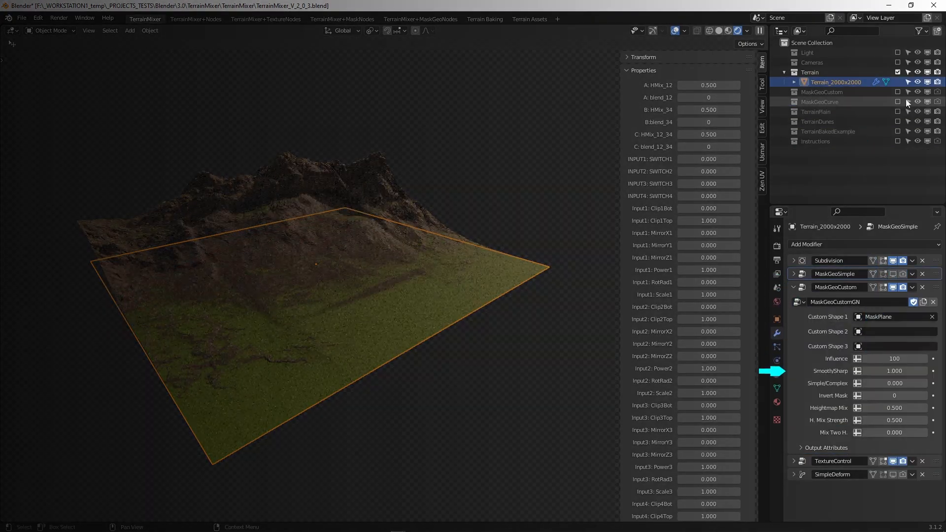
pyautogui.click(898, 91)
pyautogui.click(824, 101)
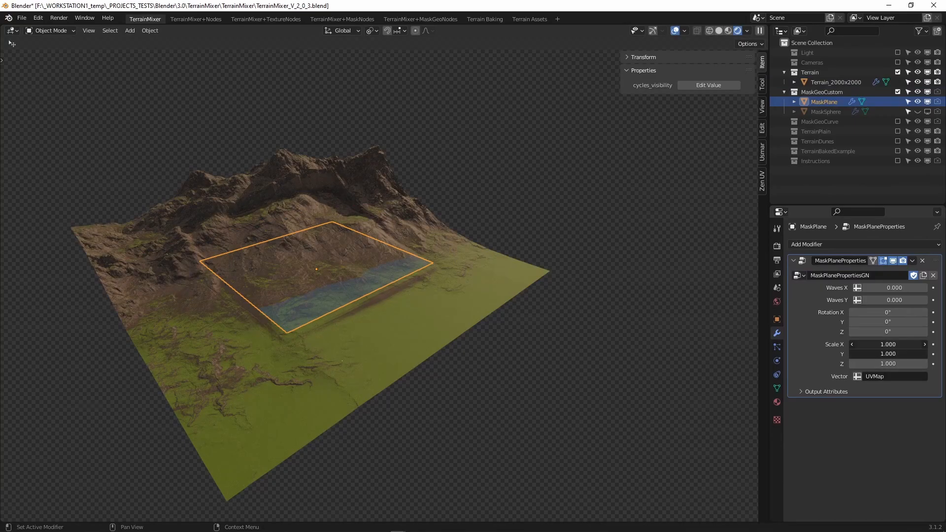
# Step: Set MaskPlane's Scale X and Y to 1.340 and move it about 23 m in X, -93 m in Y and -92 m in Z
pyautogui.moveTo(888, 344)
pyautogui.mouseDown()
pyautogui.moveTo(916, 354)
pyautogui.moveTo(898, 354)
pyautogui.mouseUp()
pyautogui.press('g')
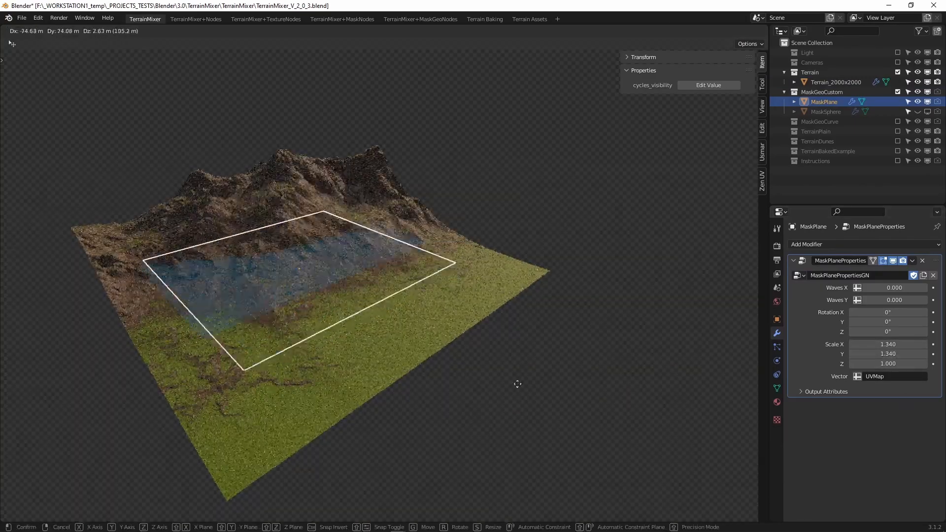
pyautogui.click(534, 395)
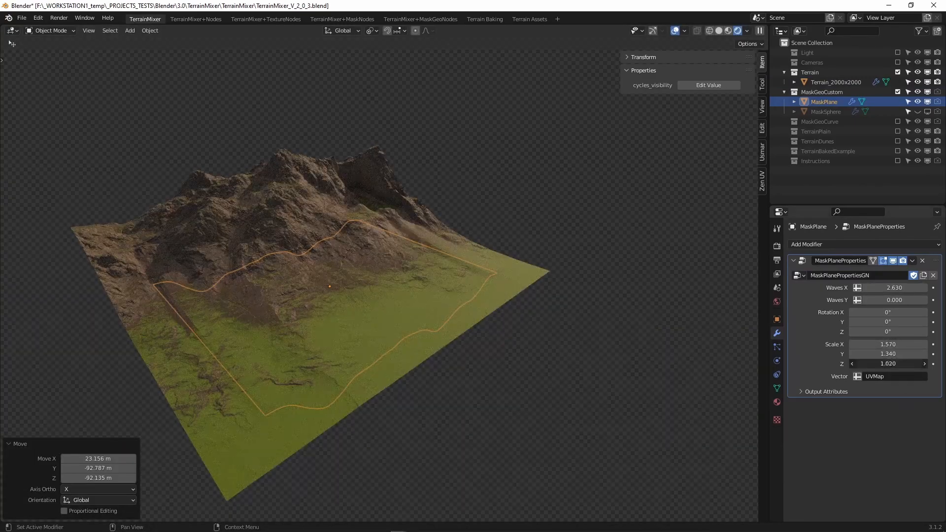
# Step: Set MaskPlane's scale to X 2.090, Y 1.860 and Z 2.960, and move it vertically and about 684 m along Y
pyautogui.moveTo(888, 364); pyautogui.dragTo(922, 363)
pyautogui.moveTo(888, 344); pyautogui.dragTo(924, 364)
pyautogui.press('g')
pyautogui.press('z')
pyautogui.click(573, 371)
pyautogui.press('g')
pyautogui.press('y')
pyautogui.click(640, 353)
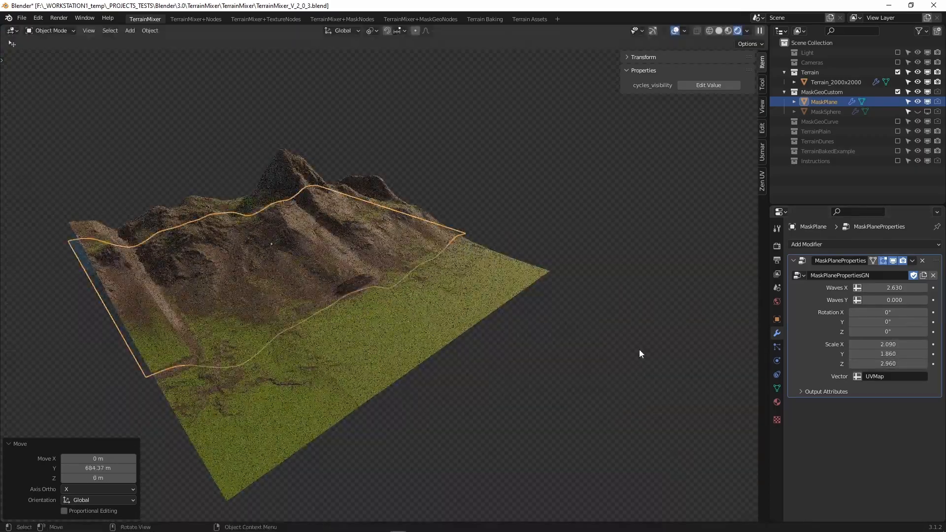
# Step: Rotate MaskPlane about the X axis and deselect it to inspect the reshaped terrain
pyautogui.press('r')
pyautogui.press('x')
pyautogui.click(729, 511)
pyautogui.click(729, 511)
pyautogui.moveTo(635, 335); pyautogui.dragTo(569, 253, button='middle')
pyautogui.scroll(3, 694, 316)
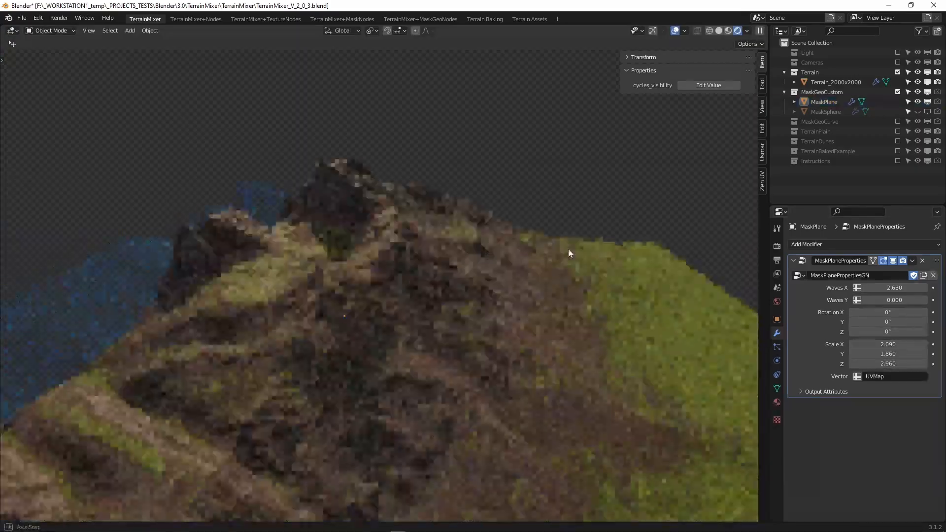
pyautogui.scroll(-5, 424, 288)
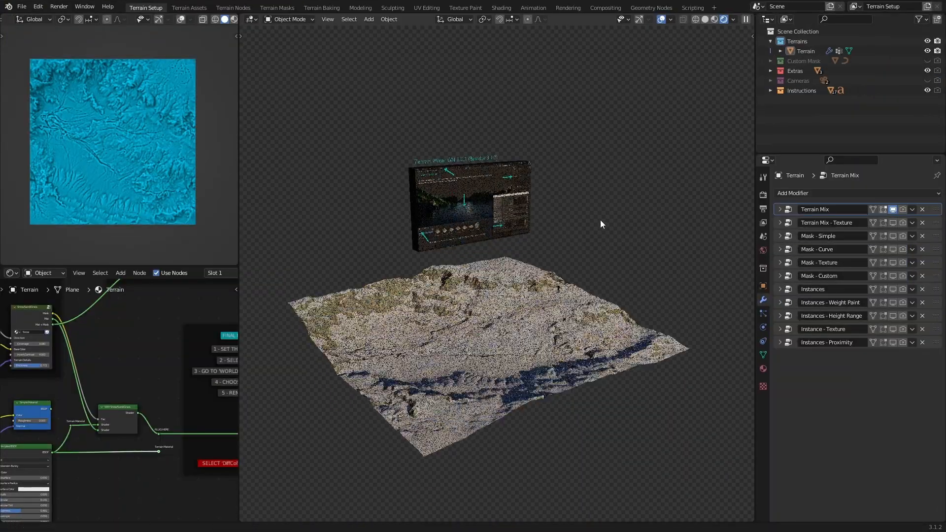
# Step: Preview the terrain with the Terrain Mix - Texture modifier in place of Terrain Mix, and switch back to Terrain Mix
pyautogui.moveTo(600, 224); pyautogui.dragTo(654, 216, button='middle')
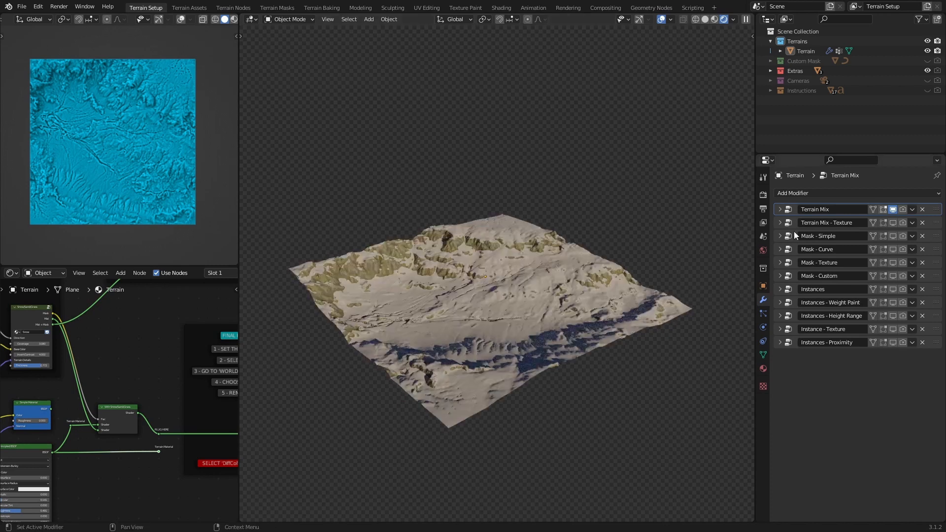
pyautogui.click(893, 210)
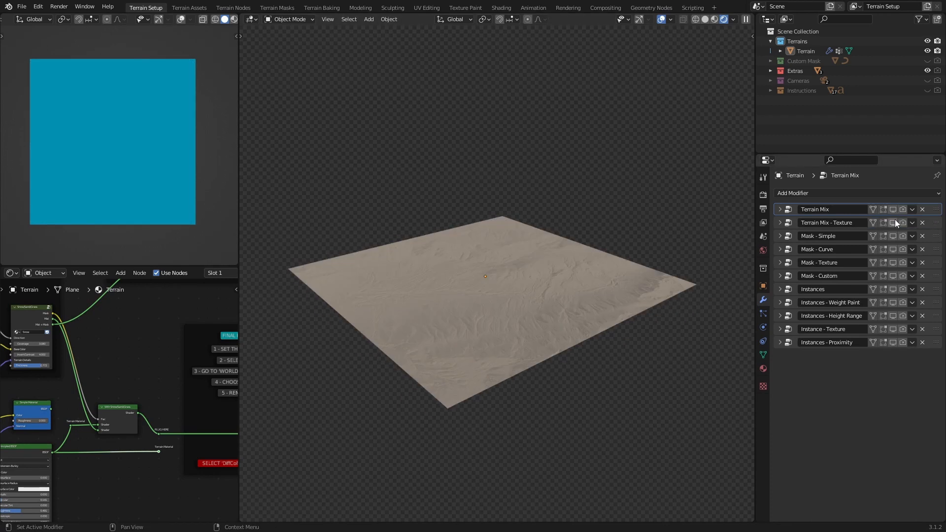
pyautogui.click(893, 223)
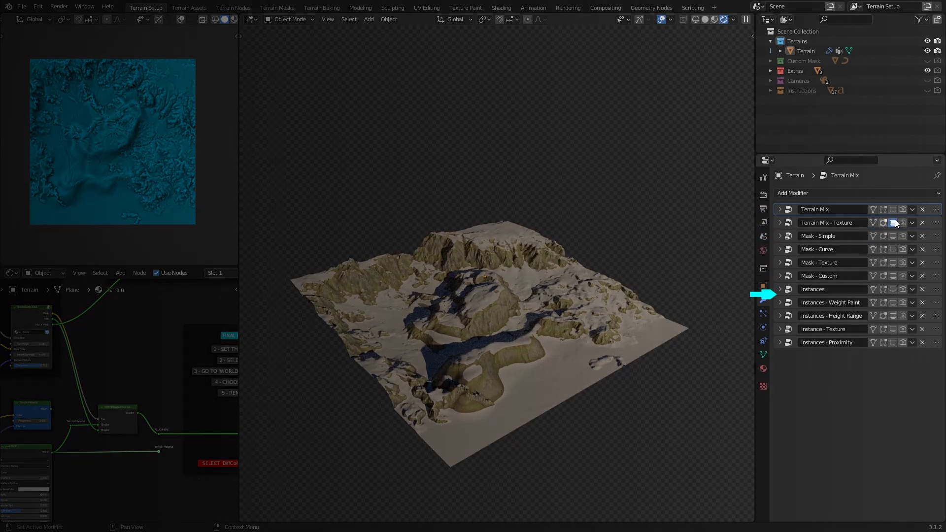
pyautogui.click(894, 221)
pyautogui.click(893, 210)
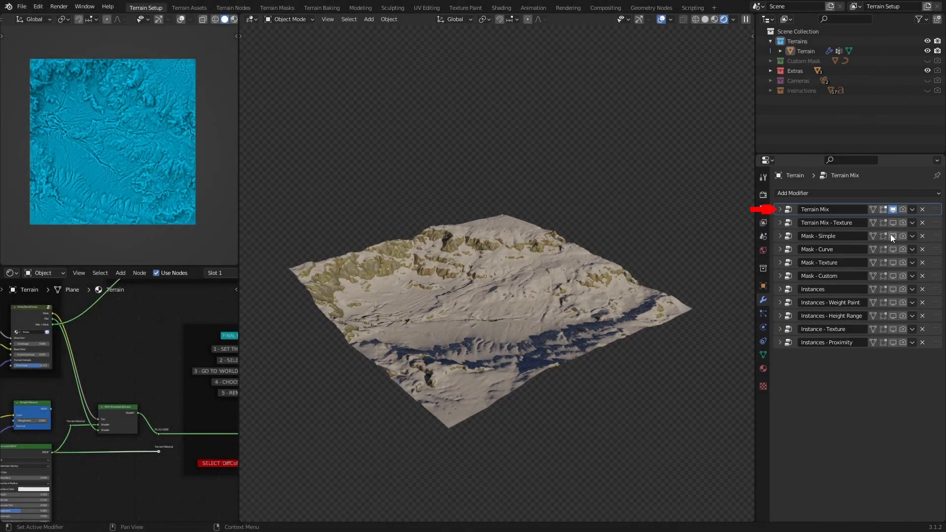
# Step: Enable the Mask - Simple modifier in the viewport and increase its Mask X Scale
pyautogui.click(892, 236)
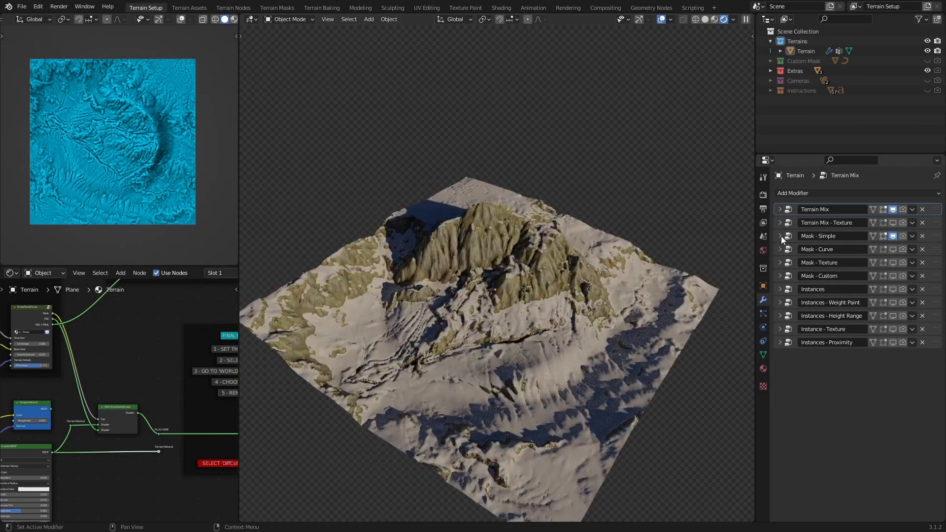
pyautogui.click(780, 236)
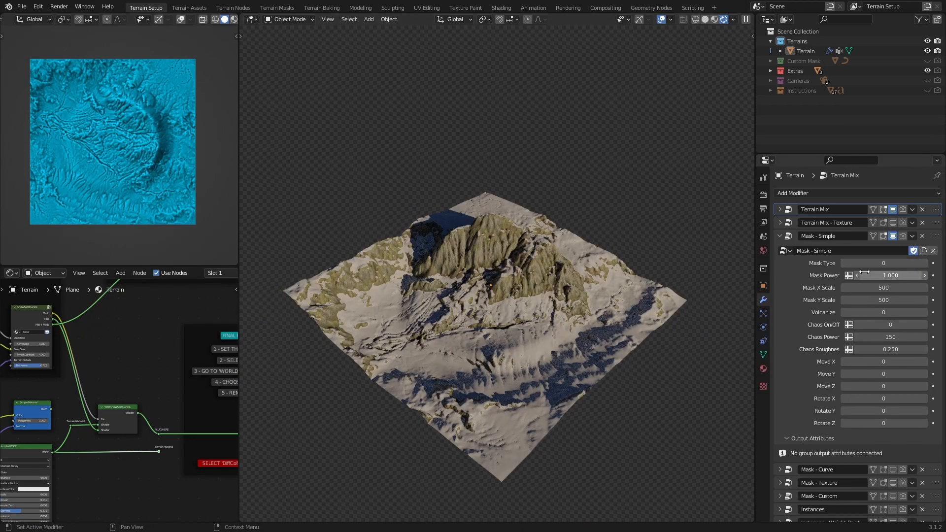
pyautogui.moveTo(866, 288); pyautogui.dragTo(899, 288)
pyautogui.click(780, 236)
# Step: Enable the Mask - Curve modifier in the viewport with Mask Type 0 and set its Mask Y Scale to 1137
pyautogui.click(893, 249)
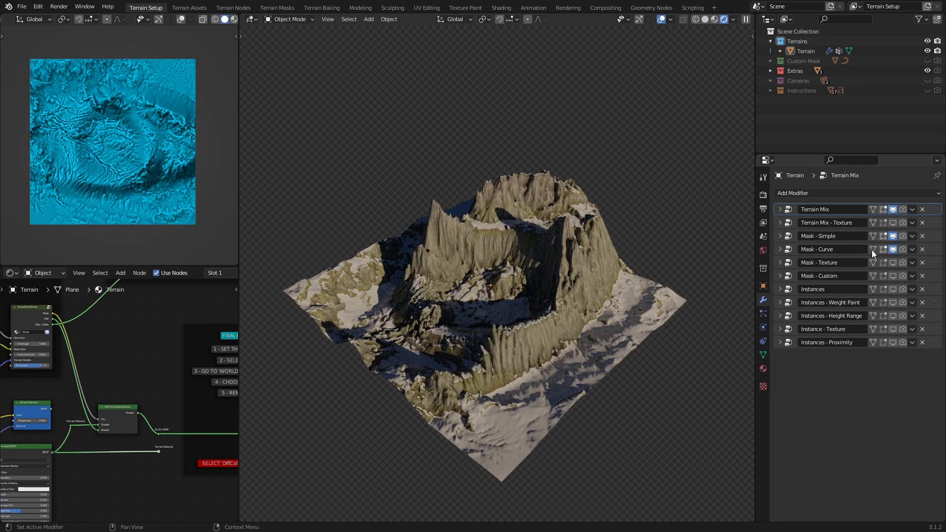
pyautogui.click(779, 249)
pyautogui.click(924, 277)
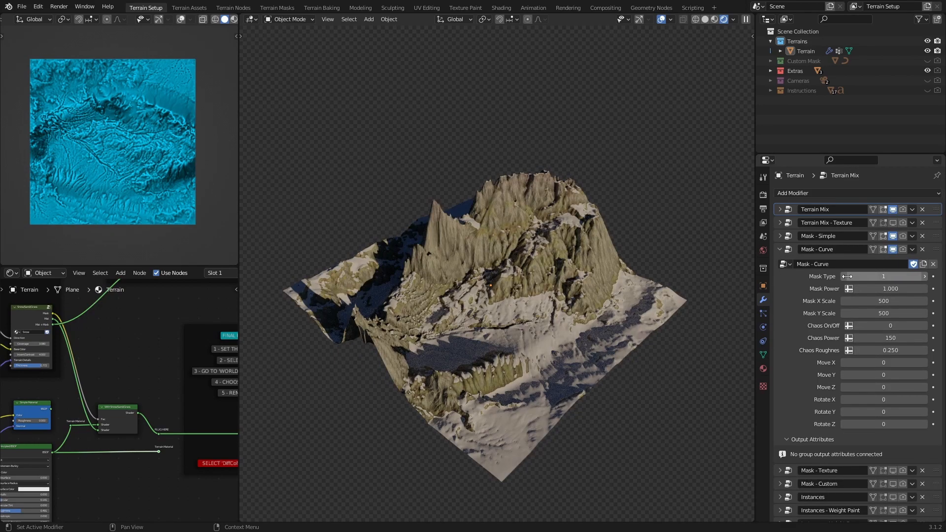
pyautogui.click(844, 277)
pyautogui.moveTo(877, 313); pyautogui.dragTo(906, 314)
# Step: Set the Rotate Slope value of the Terrain Mix modifier to -0.860
pyautogui.moveTo(473, 296); pyautogui.dragTo(523, 296, button='middle')
pyautogui.click(780, 209)
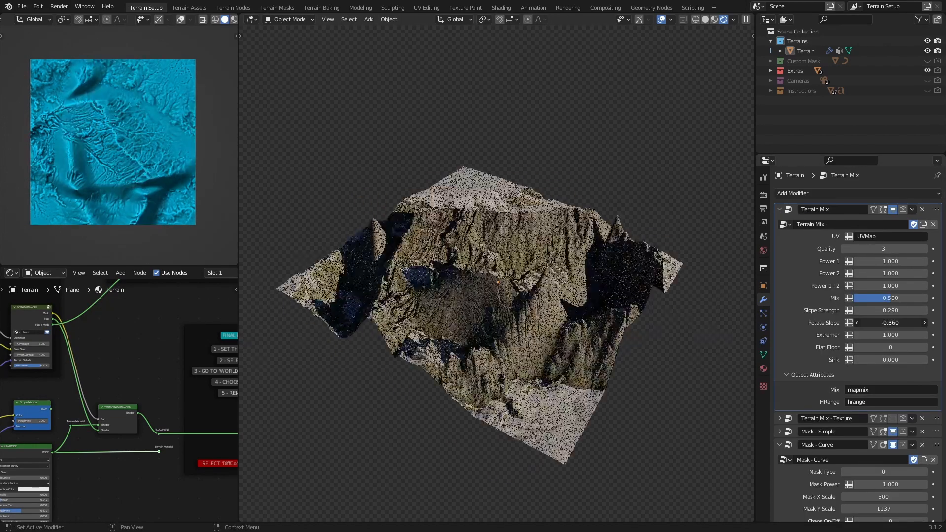
pyautogui.click(780, 210)
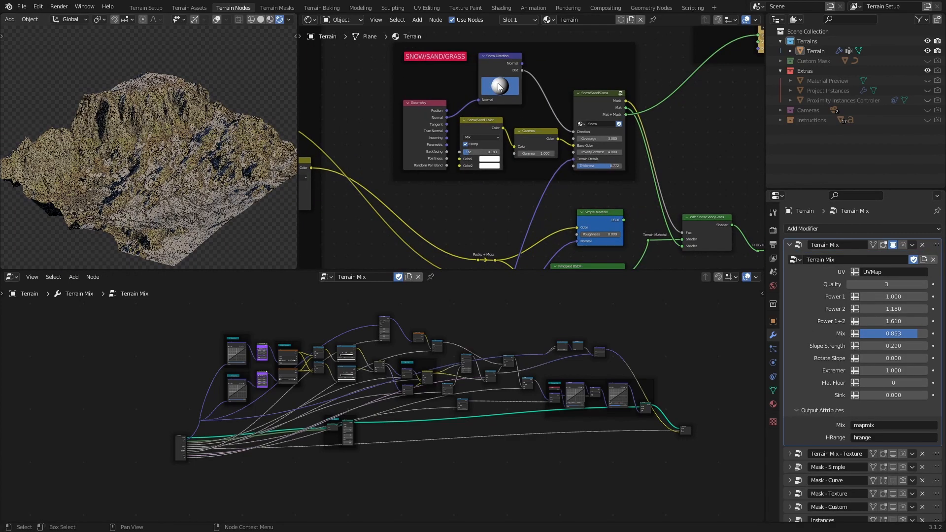
# Step: Rotate the Snow Direction in the terrain material and reduce the Thickness of the SnowSandGrass node
pyautogui.moveTo(532, 76); pyautogui.dragTo(510, 88)
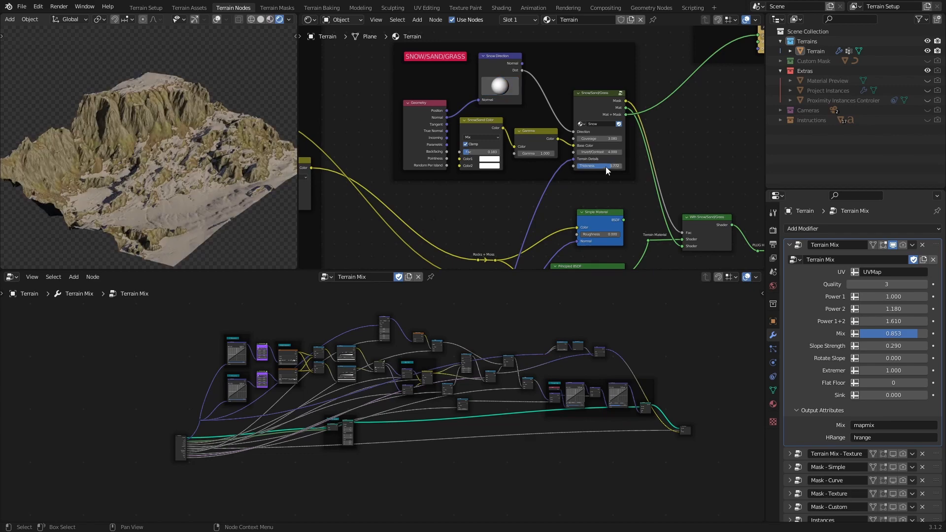
pyautogui.moveTo(607, 166); pyautogui.dragTo(572, 166)
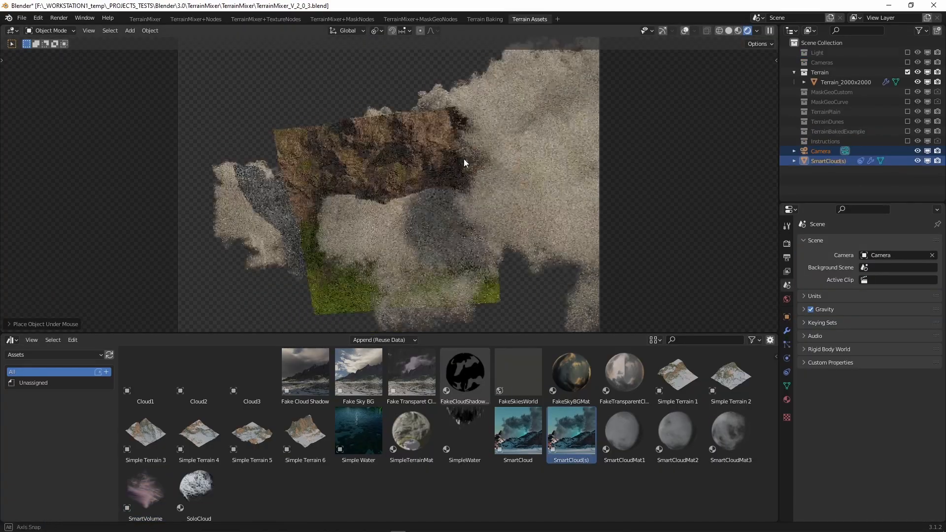
# Step: Inspect the modifier settings of the SmartCloud(s) and SmartVolume assets placed in the terrain scene
pyautogui.click(820, 157)
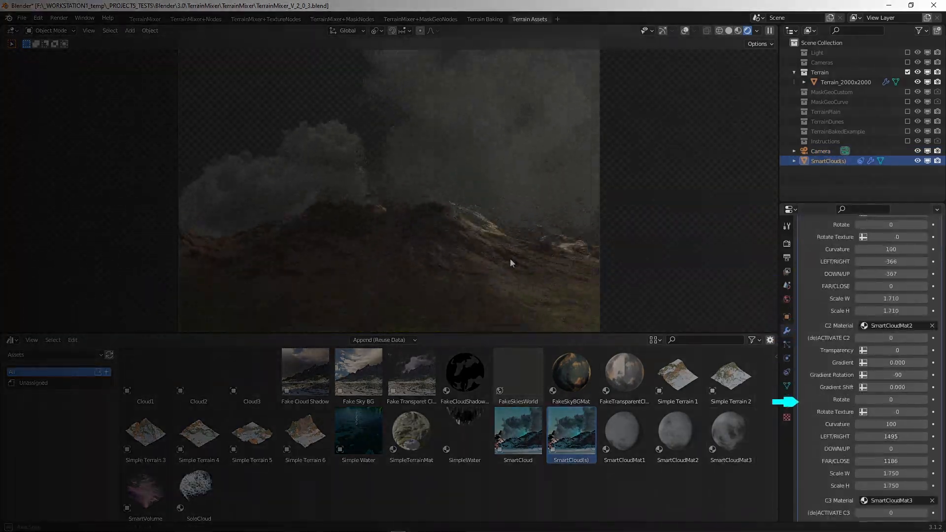
pyautogui.click(414, 220)
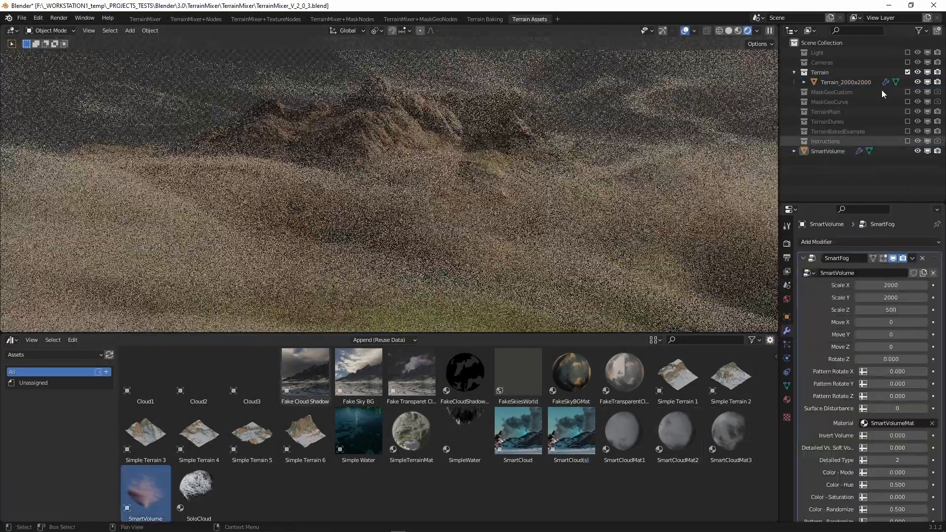
pyautogui.scroll(-6, 897, 357)
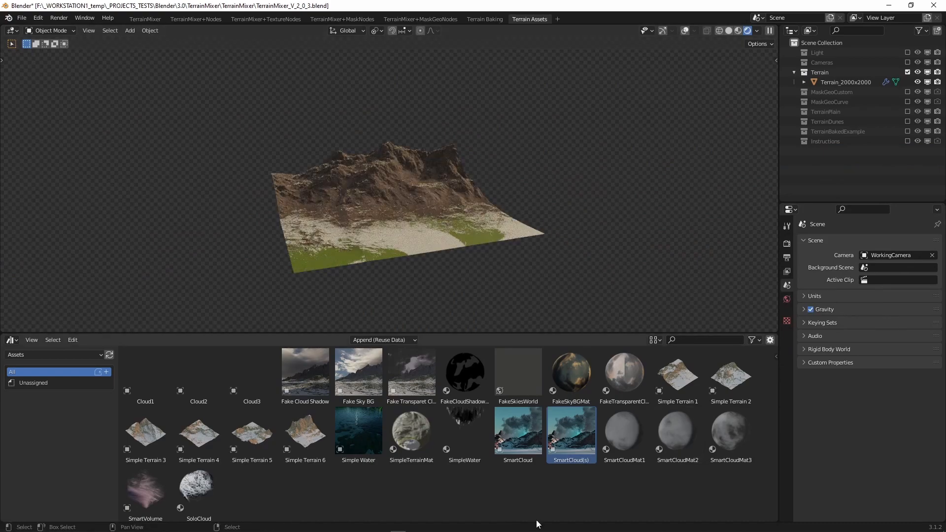
# Step: Open the TerrainMixer+TextureNodes workspace and show the rendered terrain with its fake sky and the object properties sidebar
pyautogui.press('KP_0')
pyautogui.click(265, 19)
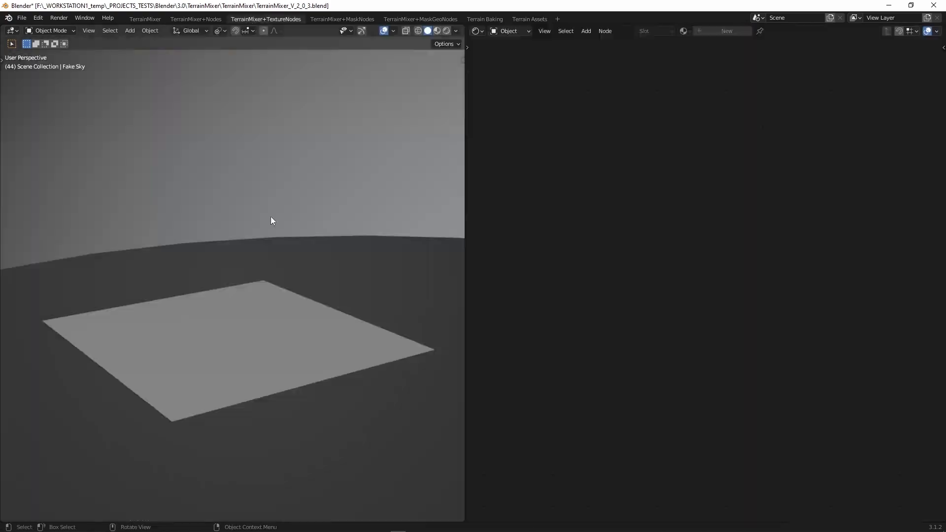
pyautogui.press('n')
pyautogui.scroll(5, 264, 263)
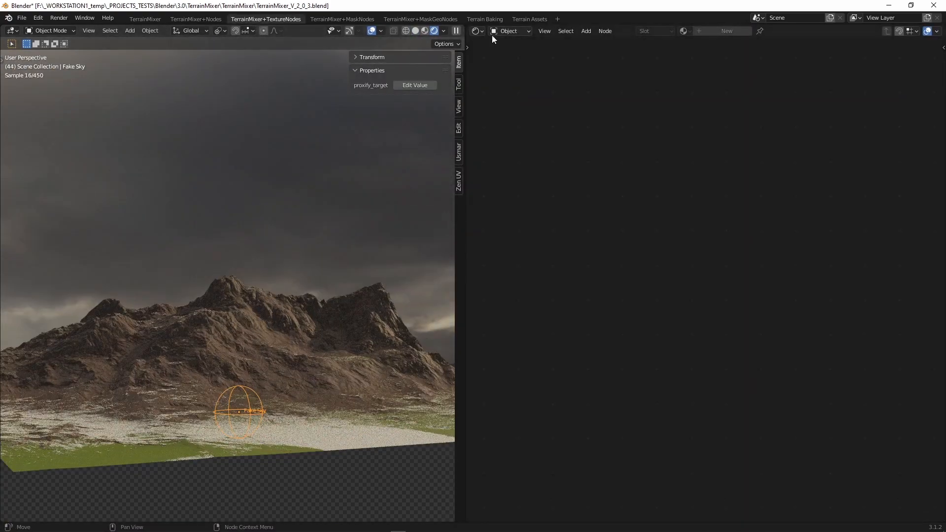
# Step: Show the whole FakeSkyBGMat node tree of Fake Sky BG and link its second sky image to the Hue Saturation Value node
pyautogui.click(194, 20)
pyautogui.click(287, 20)
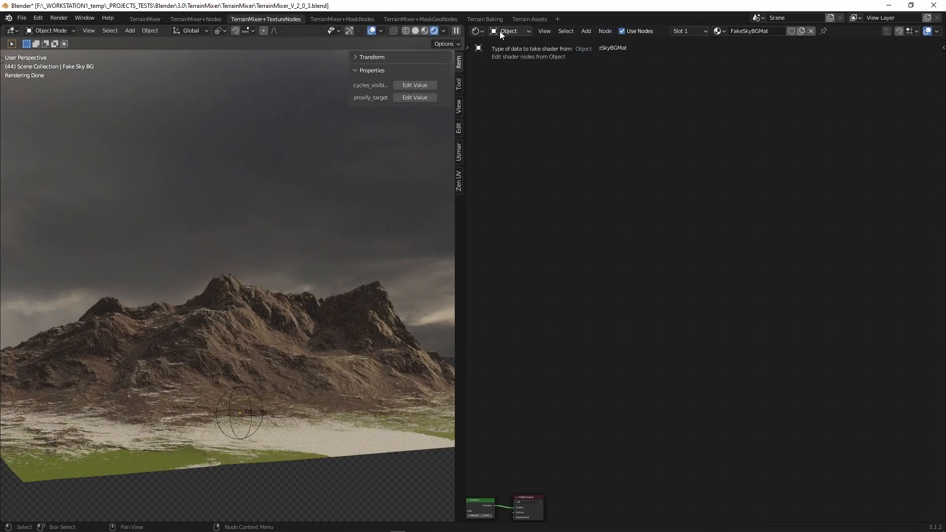
pyautogui.press('Home')
pyautogui.click(508, 31)
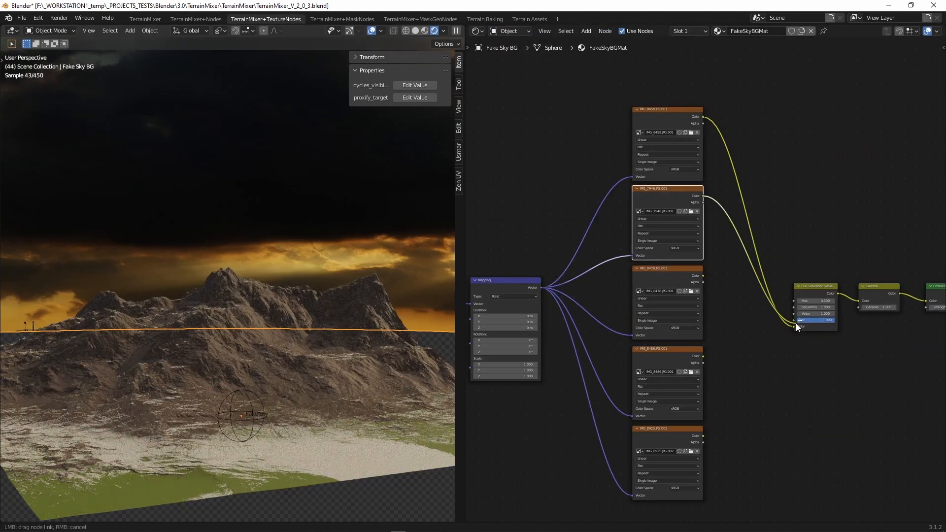
# Step: Switch the shader editor to the World nodes and link the second sky image texture to the Multiply node
pyautogui.click(508, 31)
pyautogui.click(513, 64)
pyautogui.moveTo(757, 332); pyautogui.dragTo(758, 330)
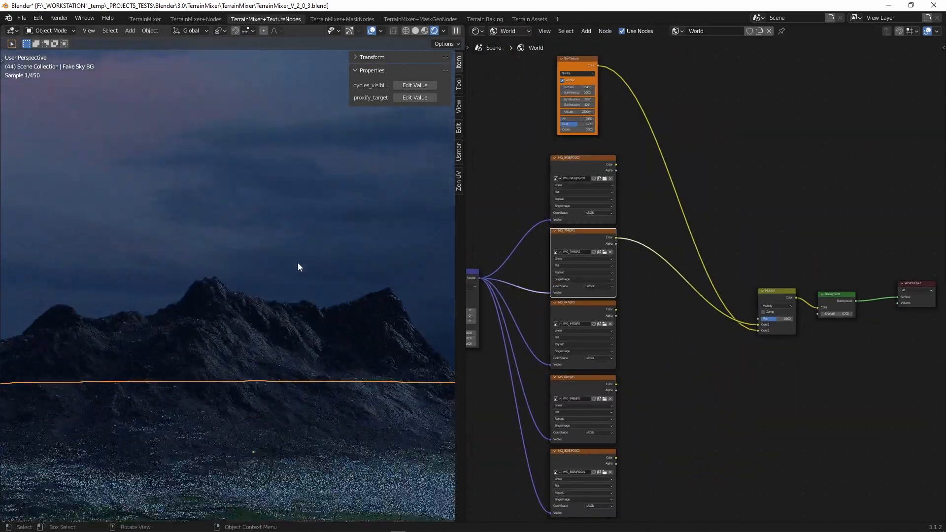
pyautogui.press('KP_0')
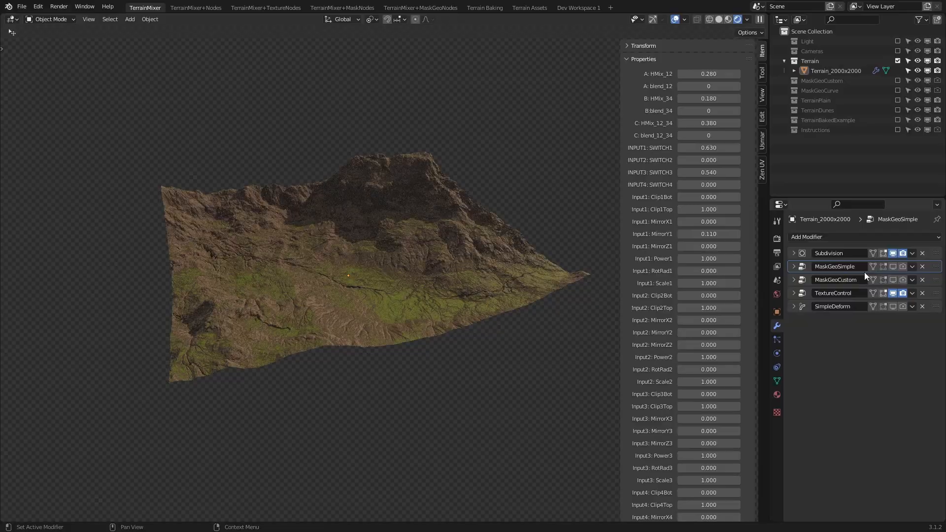
# Step: Enable the MaskGeoSimple modifier on Terrain_2000x2000 and open its settings
pyautogui.click(865, 272)
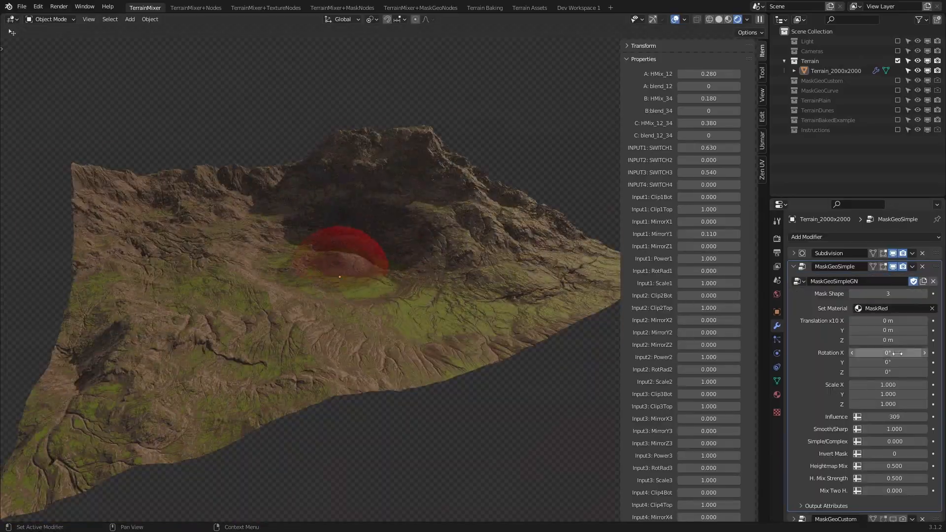